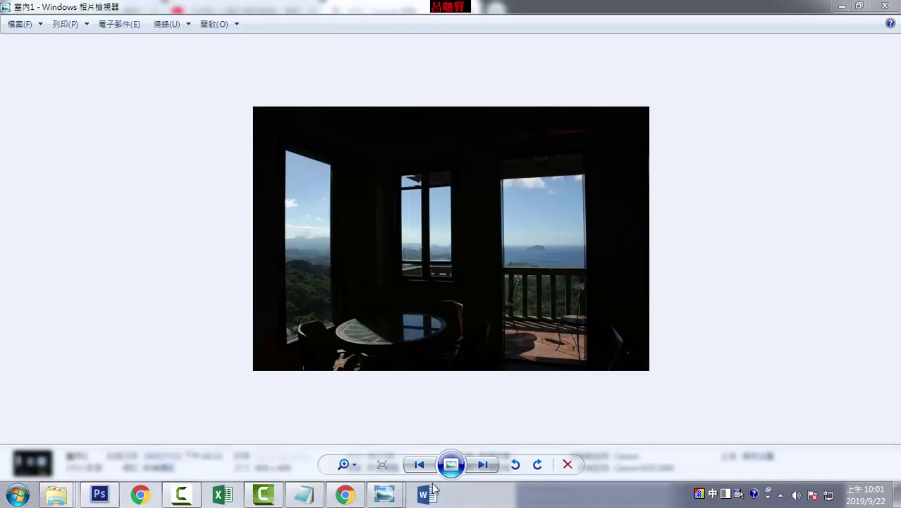
Step: Compare the dark, middle and bright room exposures 室內1–3 in Windows Photo Viewer
{"action": "left_click", "coordinate": [483, 465]}
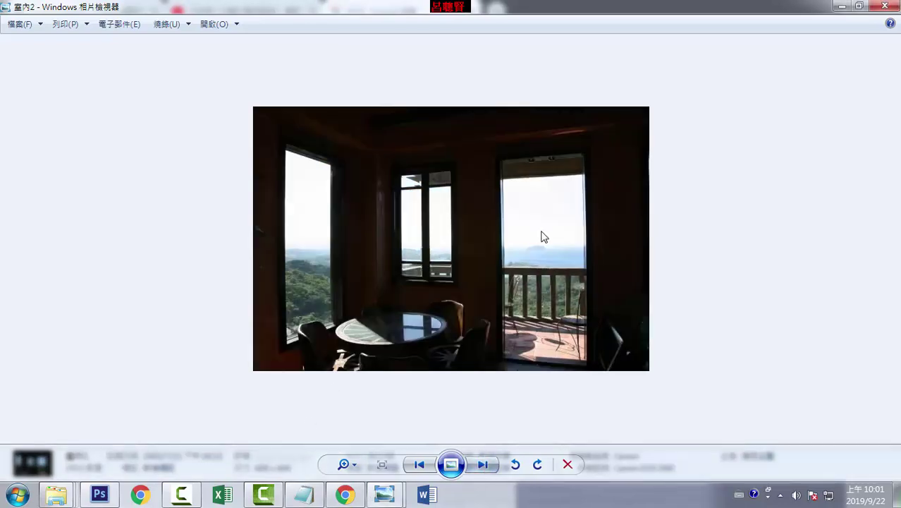
{"action": "left_click", "coordinate": [419, 464]}
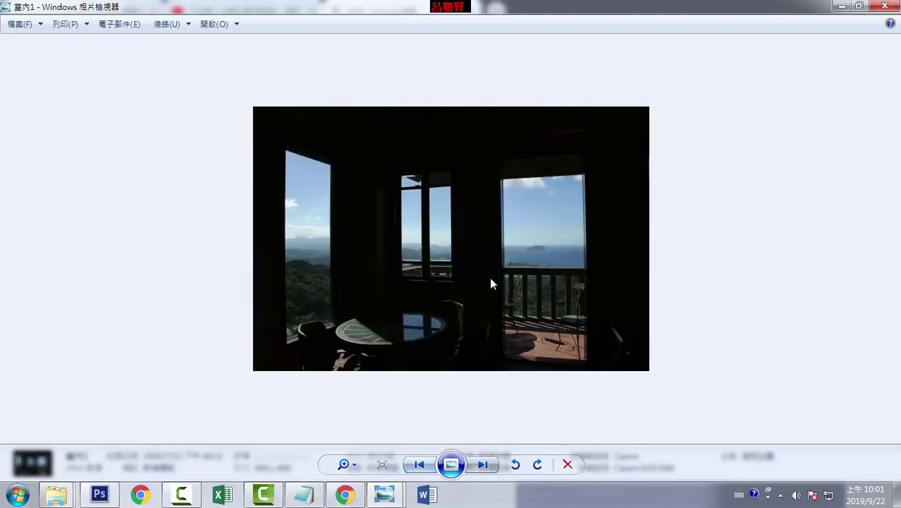
{"action": "left_click", "coordinate": [494, 460]}
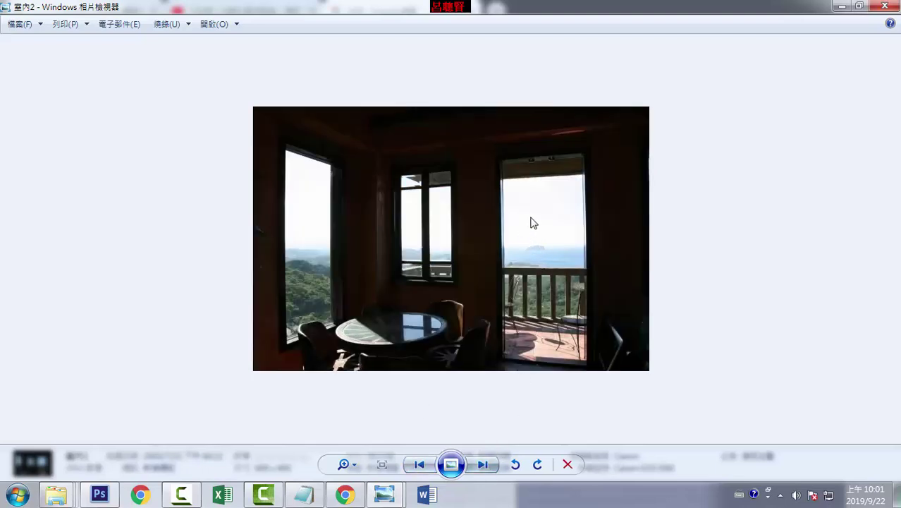
{"action": "left_click", "coordinate": [485, 468]}
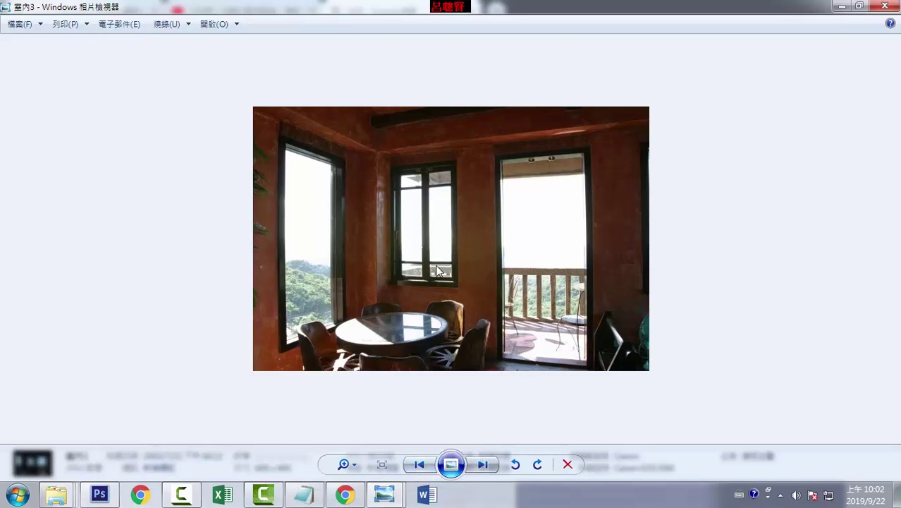
{"action": "left_click", "coordinate": [421, 466]}
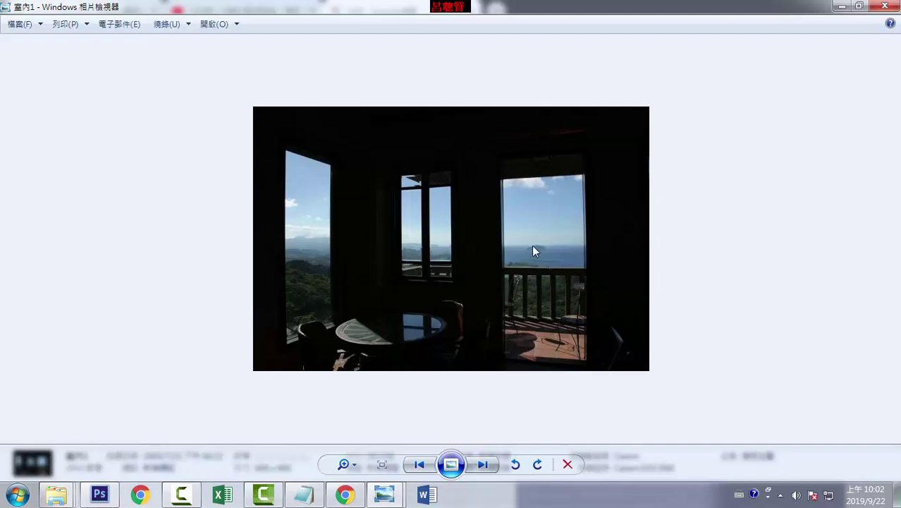
{"action": "left_click", "coordinate": [488, 467]}
{"action": "left_click", "coordinate": [488, 467]}
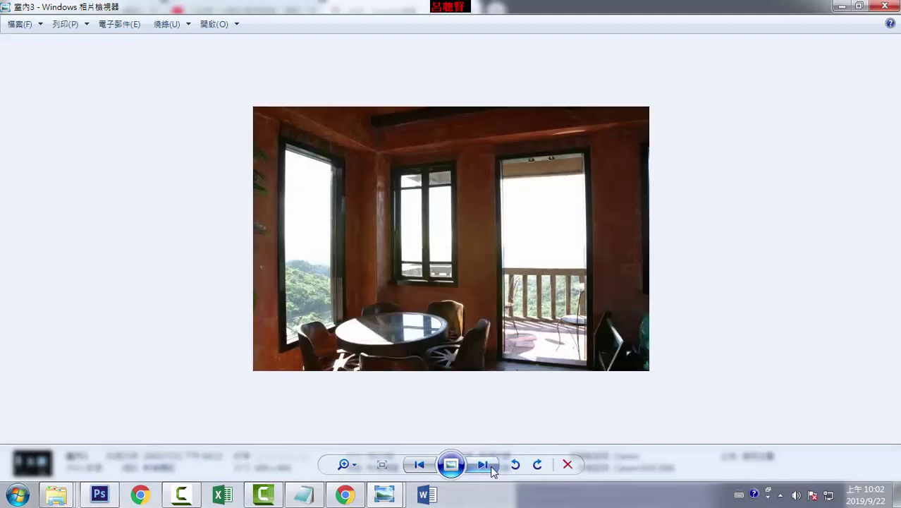
{"action": "left_click", "coordinate": [427, 470]}
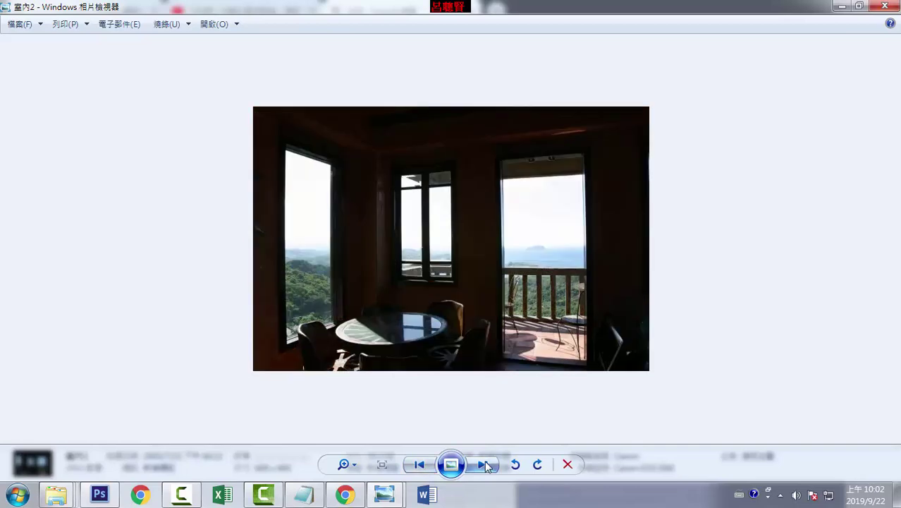
{"action": "left_click", "coordinate": [487, 467]}
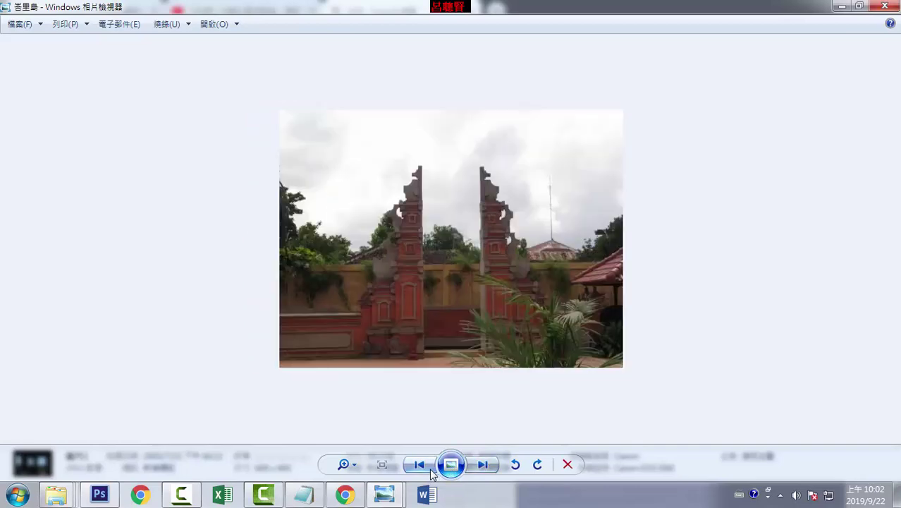
{"action": "left_click", "coordinate": [419, 467]}
{"action": "left_click", "coordinate": [419, 467]}
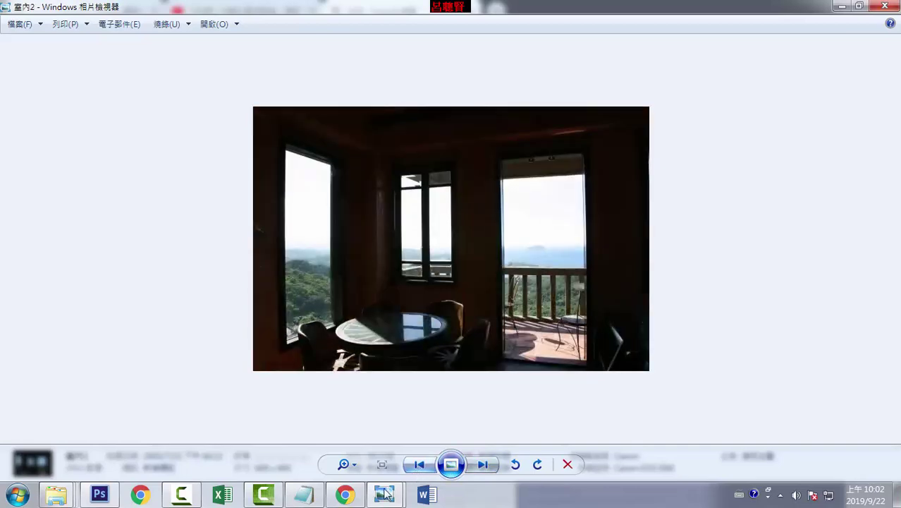
Step: Skim the HDR definition in the Chrome search results, then switch to the empty Photoshop workspace
{"action": "left_click", "coordinate": [345, 494]}
{"action": "scroll", "coordinate": [309, 296], "scroll_direction": "up", "scroll_amount": 2}
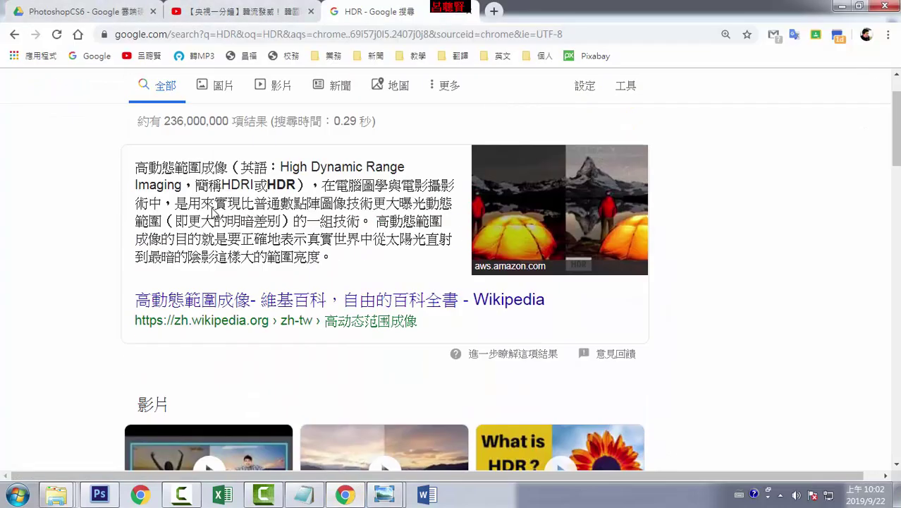
{"action": "left_click_drag", "start_coordinate": [173, 168], "coordinate": [263, 186]}
{"action": "left_click", "coordinate": [237, 239]}
{"action": "left_click", "coordinate": [100, 496]}
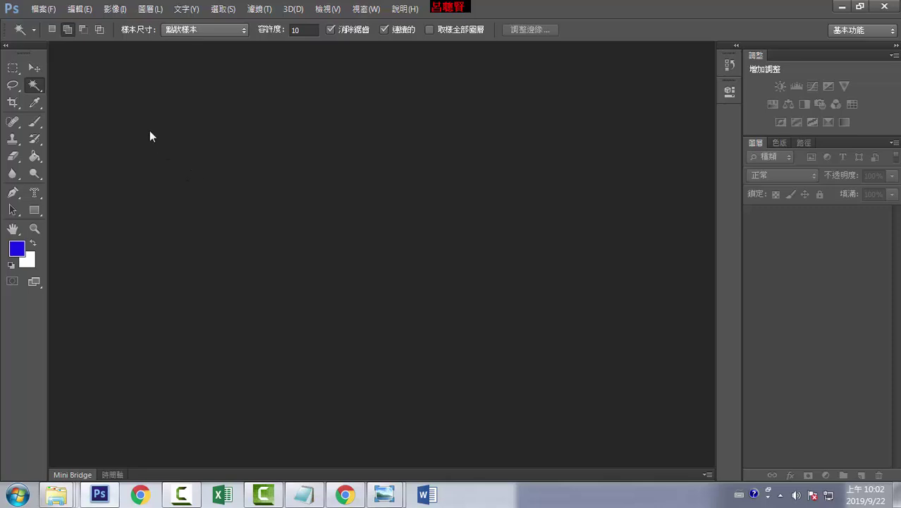
Step: Start File > Automate > Merge to HDR Pro
{"action": "left_click", "coordinate": [43, 9]}
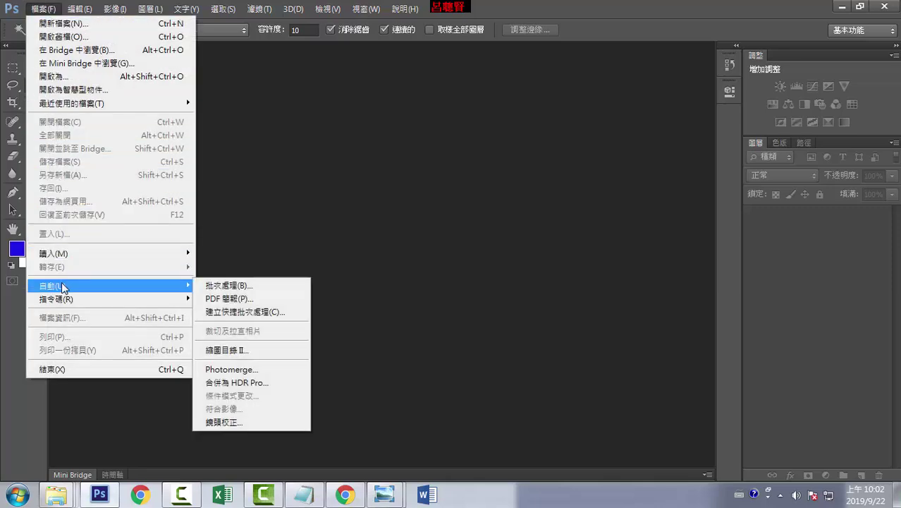
{"action": "mouse_move", "coordinate": [106, 286]}
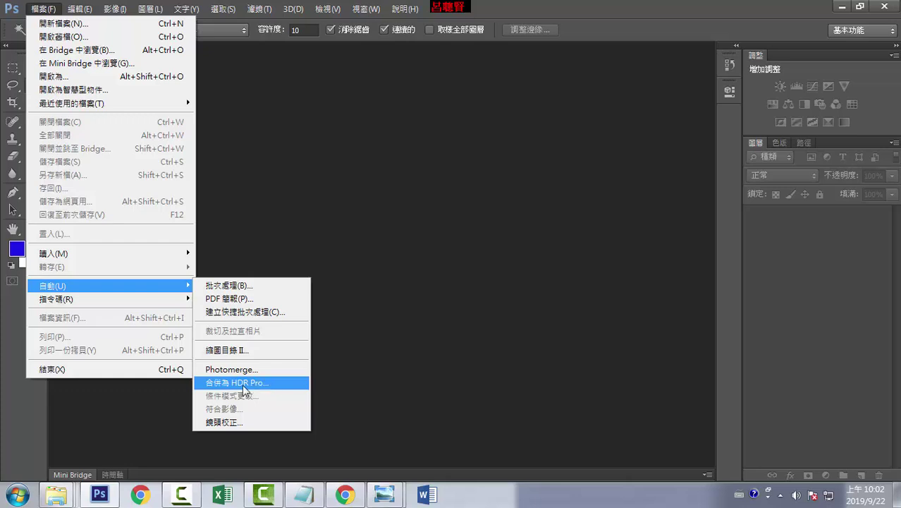
{"action": "left_click", "coordinate": [255, 389]}
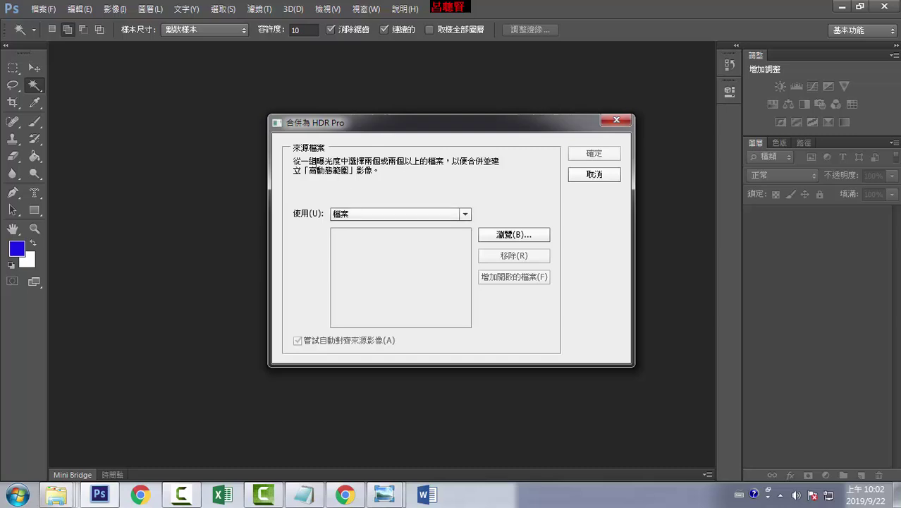
Step: Read the dialog's two-or-more-exposures note and preview the open Photo Viewer windows
{"action": "left_click_drag", "start_coordinate": [316, 161], "coordinate": [448, 163]}
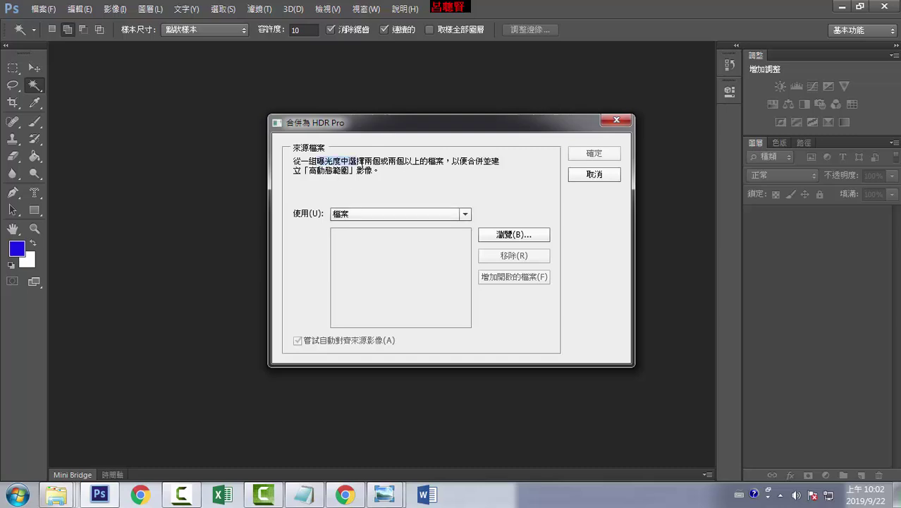
{"action": "left_click", "coordinate": [468, 164]}
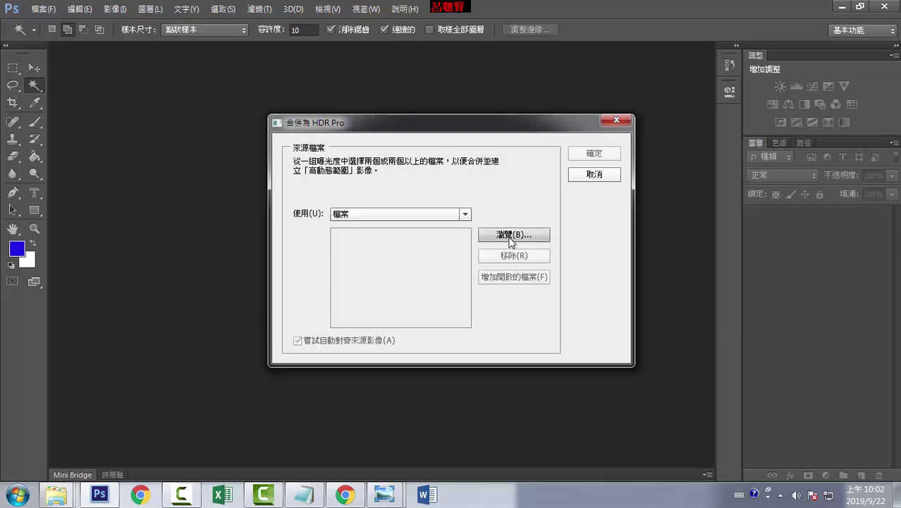
{"action": "left_click", "coordinate": [384, 494]}
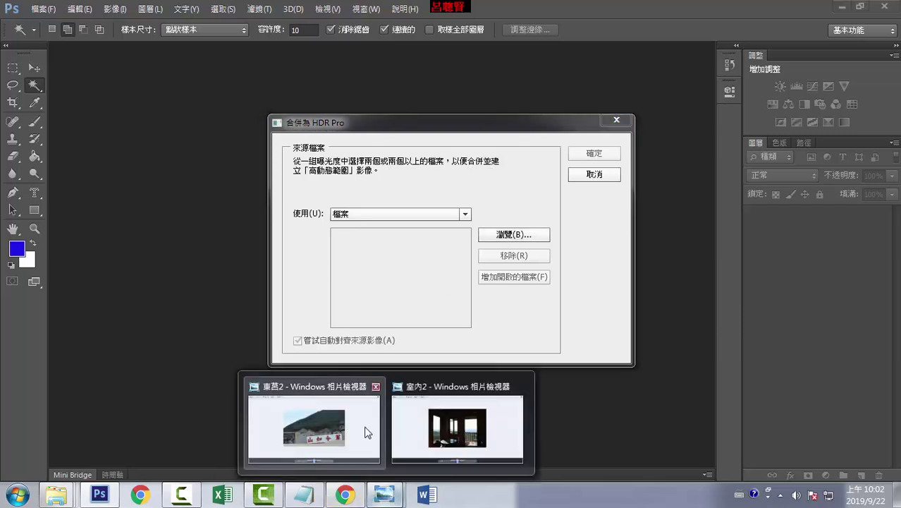
Step: Step through 室內1, 室內2 and 室內3 in Photo Viewer, ending on the darkest 室內1
{"action": "left_click", "coordinate": [418, 434]}
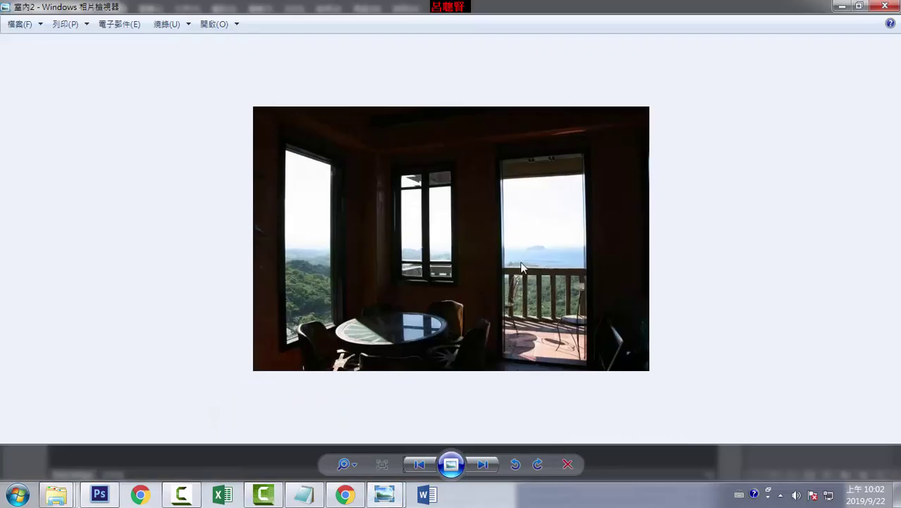
{"action": "left_click", "coordinate": [420, 466]}
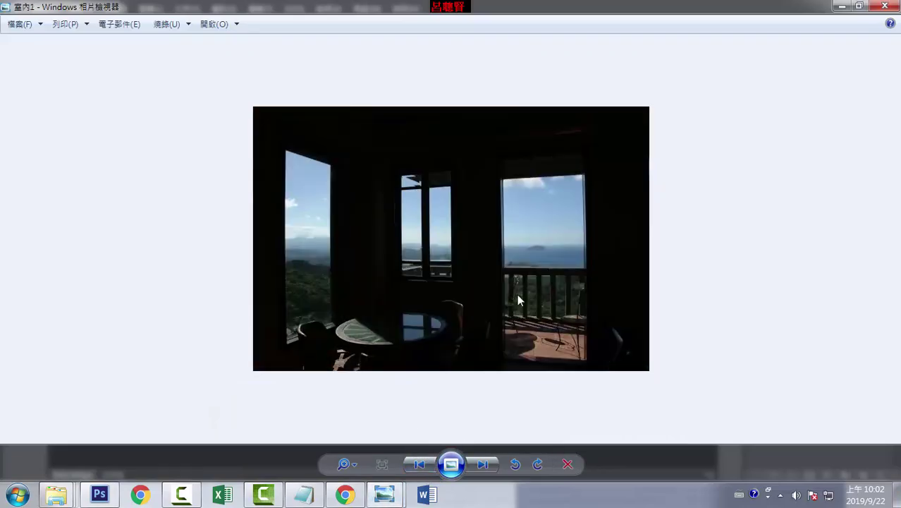
{"action": "left_click", "coordinate": [483, 465]}
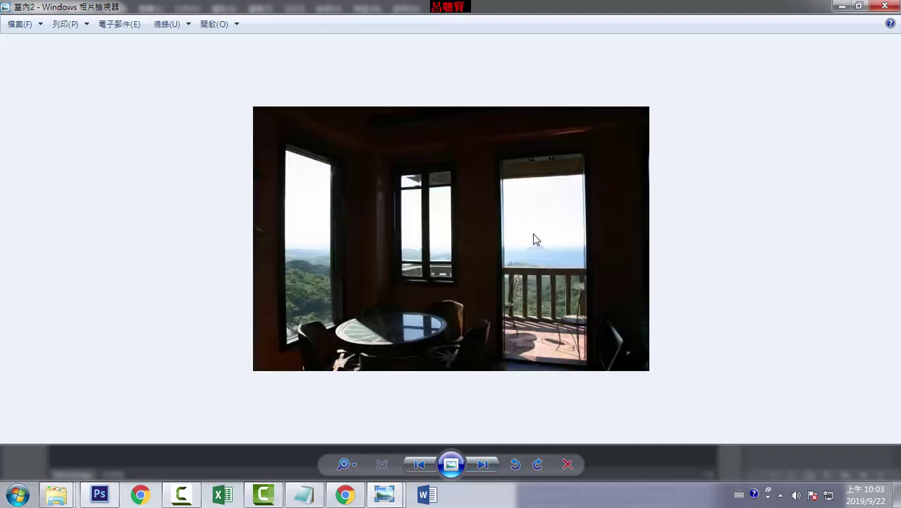
{"action": "left_click", "coordinate": [482, 464]}
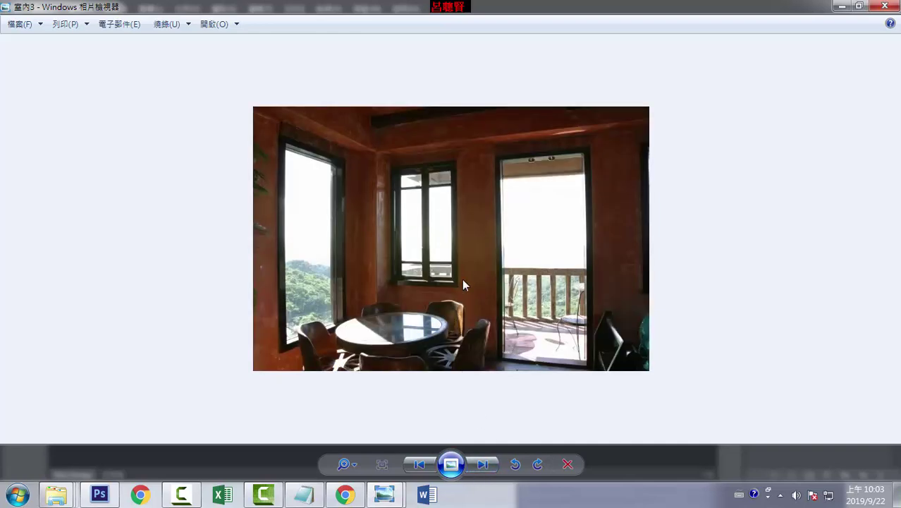
{"action": "left_click", "coordinate": [420, 464]}
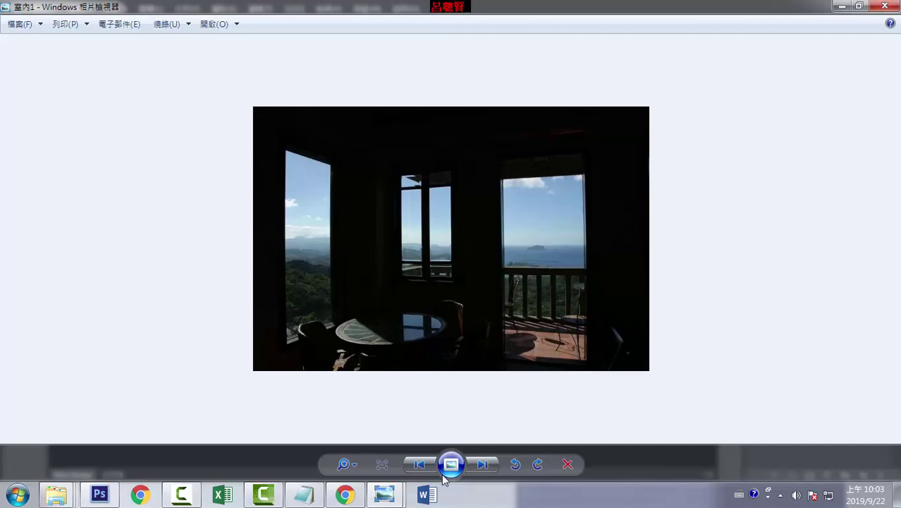
Step: Add 室內1.jpg, 室內2.jpg and 室內3.jpg from the 08章 folder as merge sources
{"action": "left_click", "coordinate": [99, 494]}
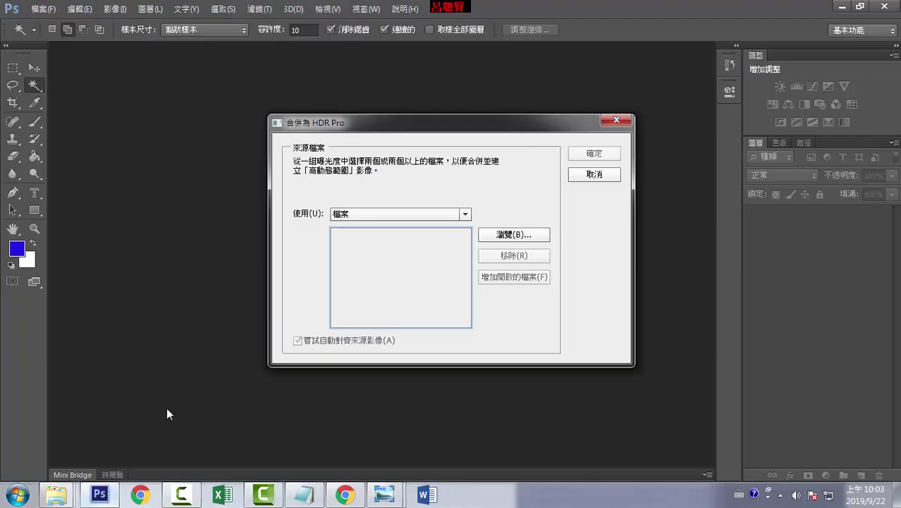
{"action": "left_click", "coordinate": [529, 237]}
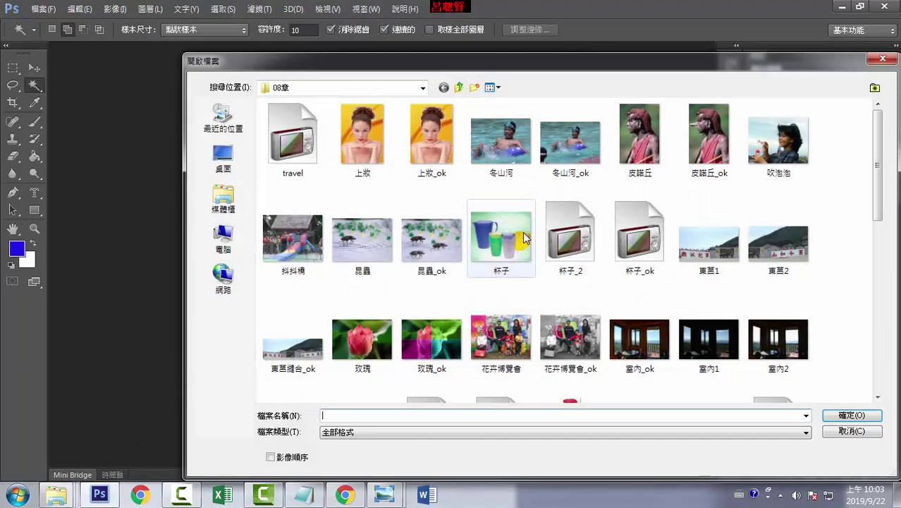
{"action": "left_click", "coordinate": [734, 353]}
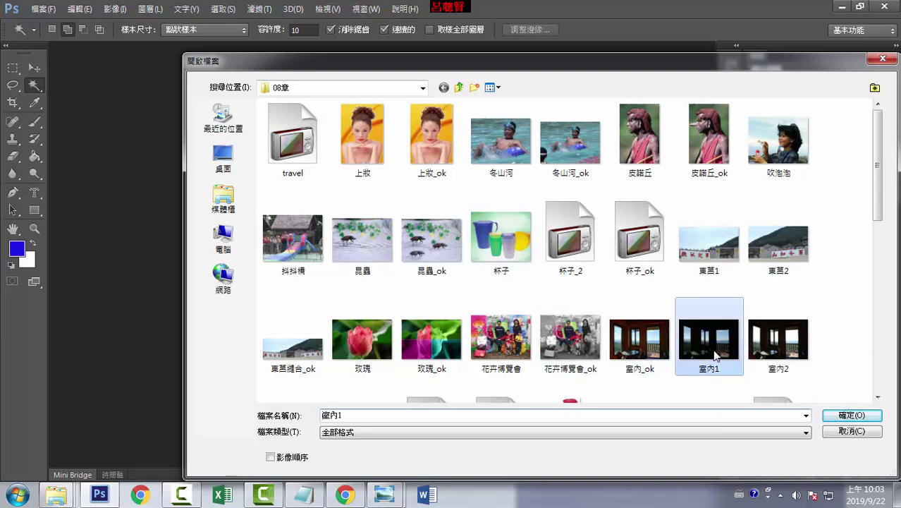
{"action": "left_click", "coordinate": [776, 357], "text": "ctrl"}
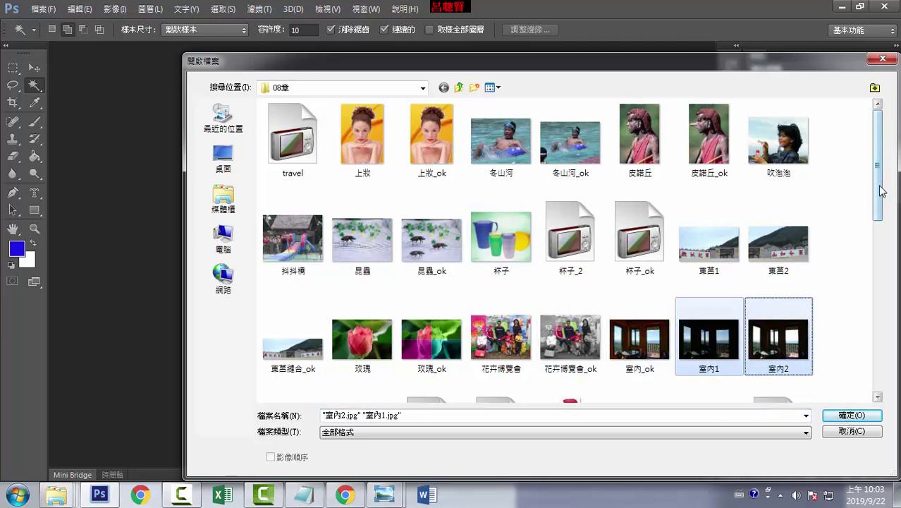
{"action": "left_click_drag", "start_coordinate": [880, 192], "coordinate": [887, 223]}
{"action": "mouse_move", "coordinate": [292, 344]}
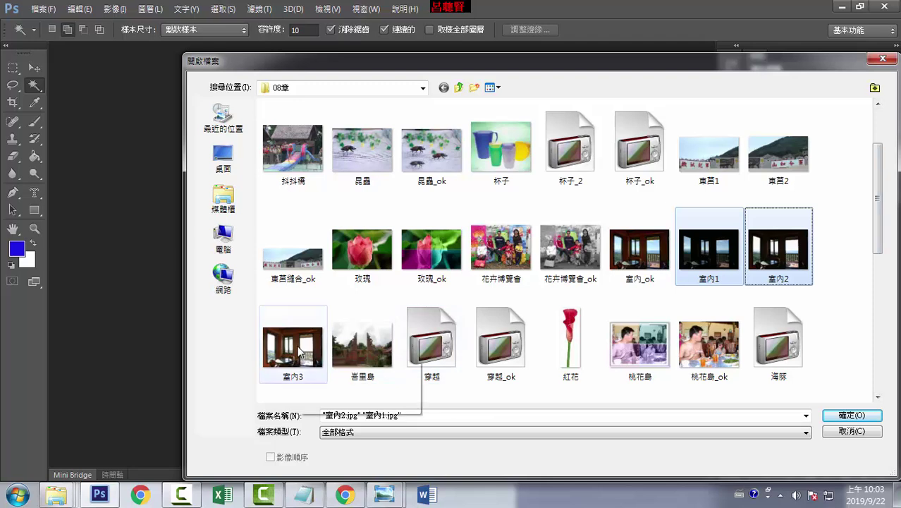
{"action": "left_click", "coordinate": [299, 353], "text": "ctrl"}
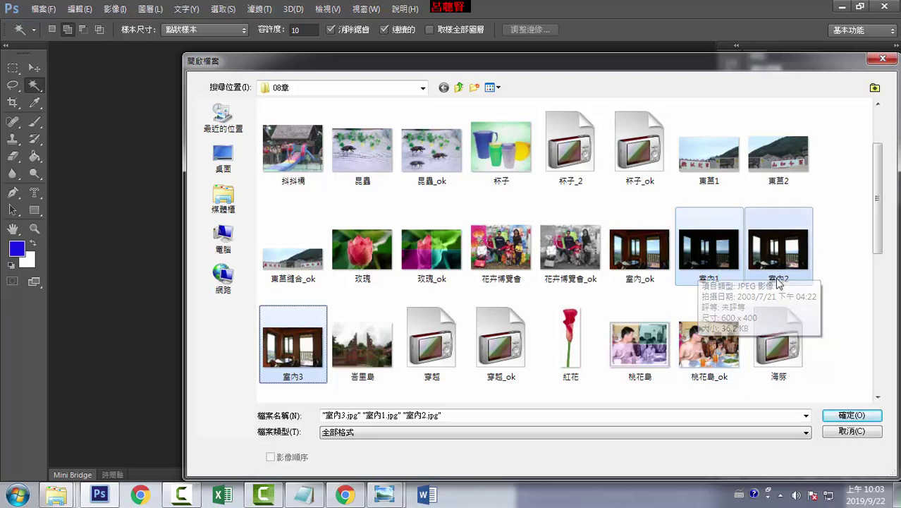
{"action": "left_click", "coordinate": [852, 417]}
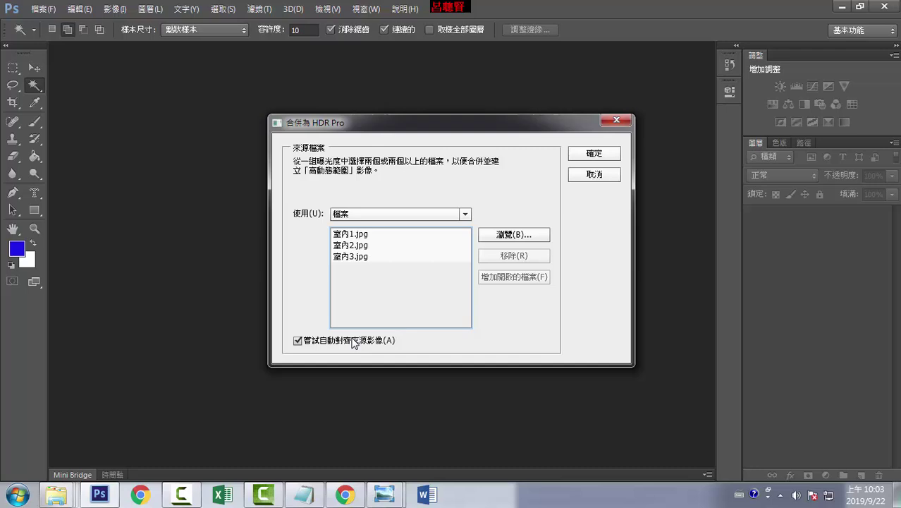
Step: Merge the three exposures and accept the 16-bit Local Adaptation preview as a new HDR document
{"action": "left_click", "coordinate": [596, 156]}
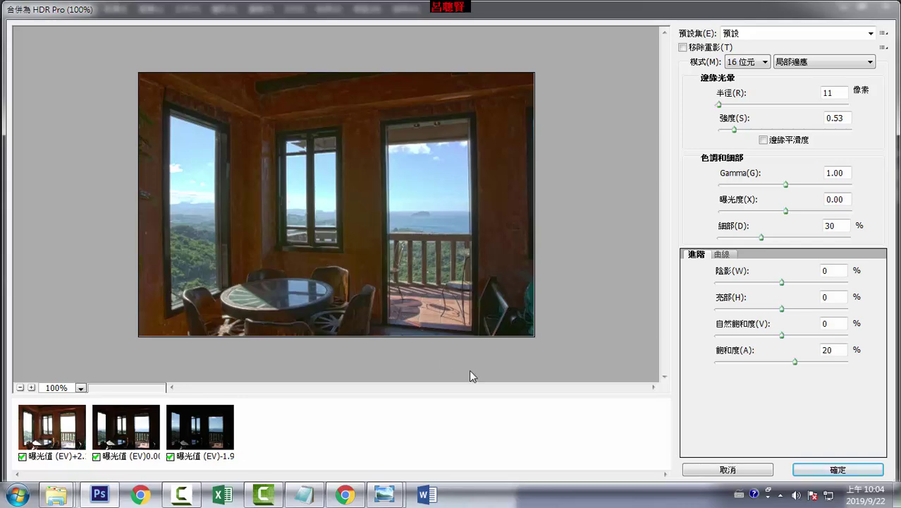
{"action": "left_click", "coordinate": [837, 471]}
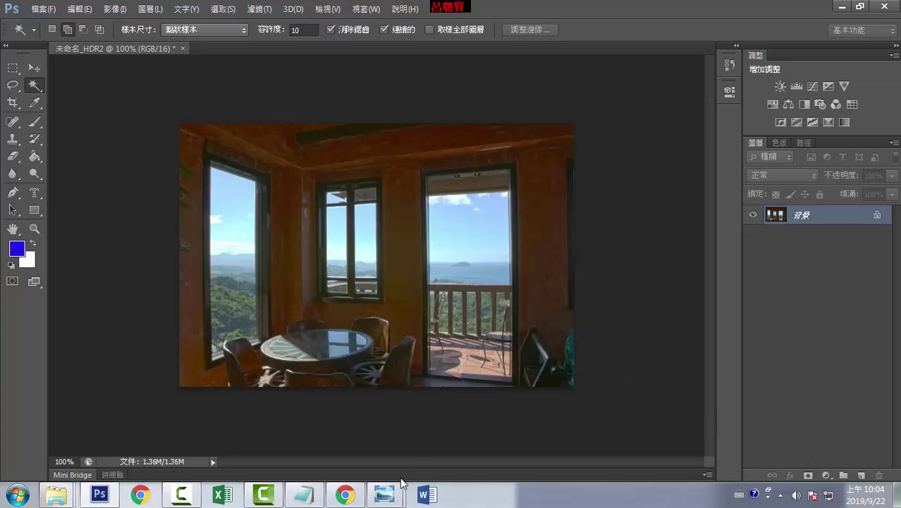
{"action": "left_click", "coordinate": [387, 495]}
{"action": "left_click", "coordinate": [457, 428]}
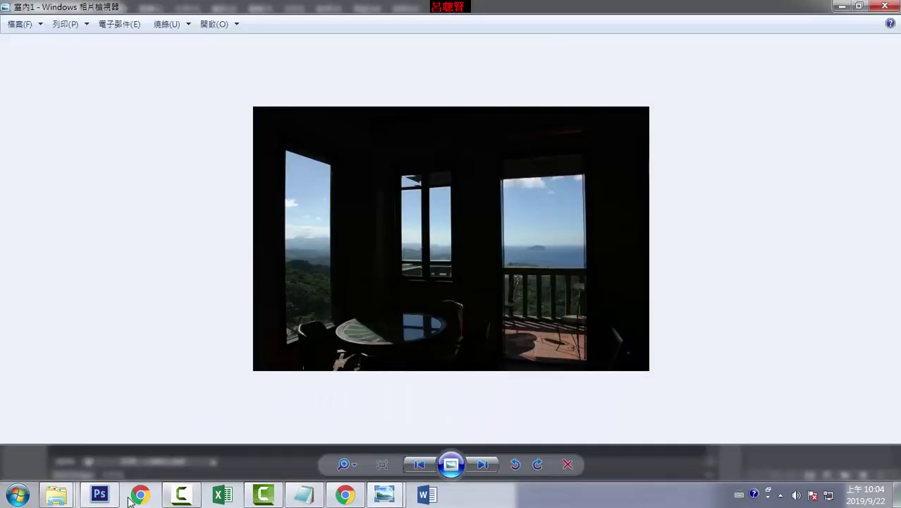
{"action": "left_click", "coordinate": [100, 494]}
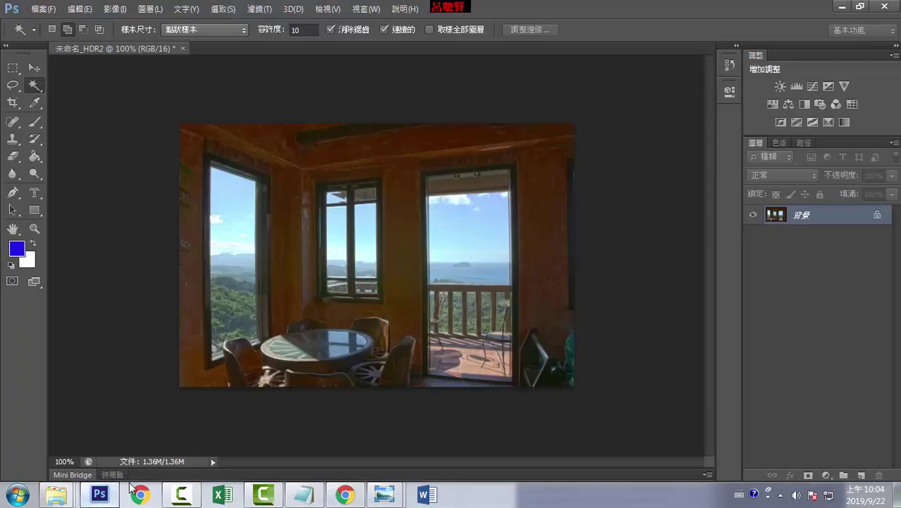
{"action": "left_click", "coordinate": [384, 495]}
{"action": "left_click", "coordinate": [469, 437]}
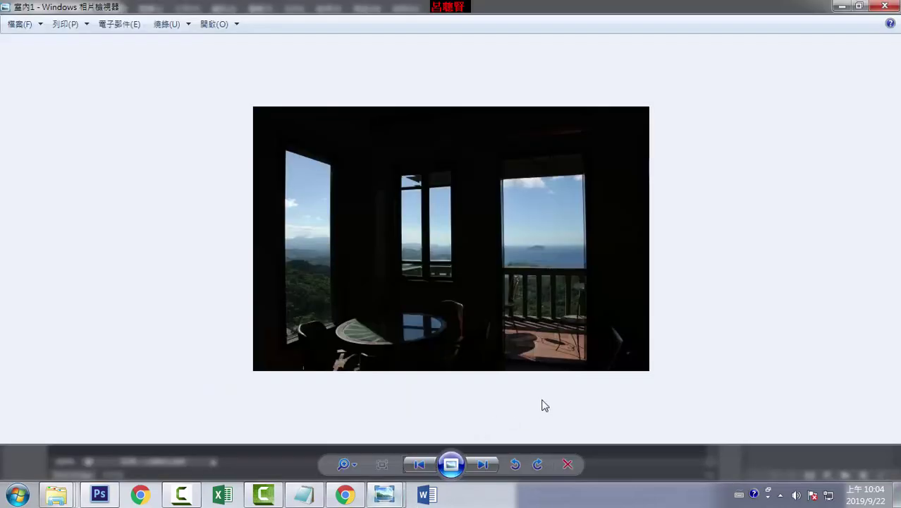
{"action": "left_click", "coordinate": [483, 464]}
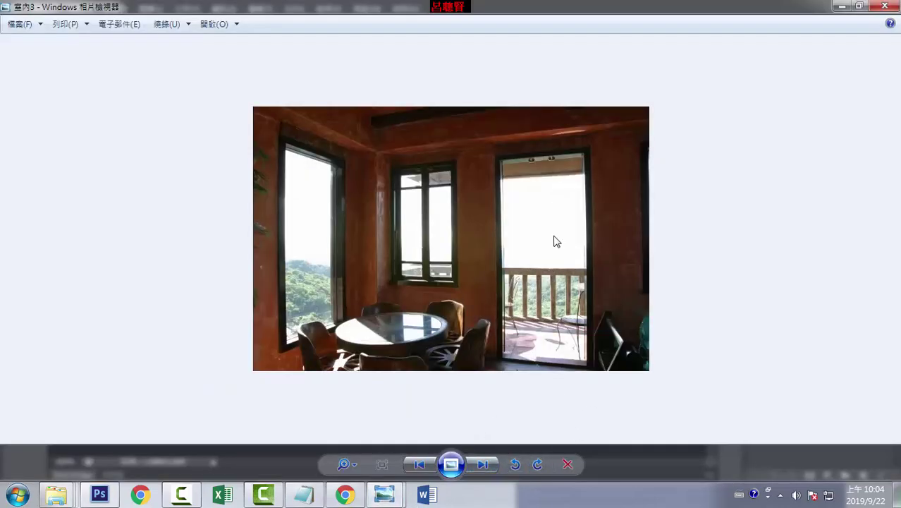
{"action": "left_click", "coordinate": [106, 494]}
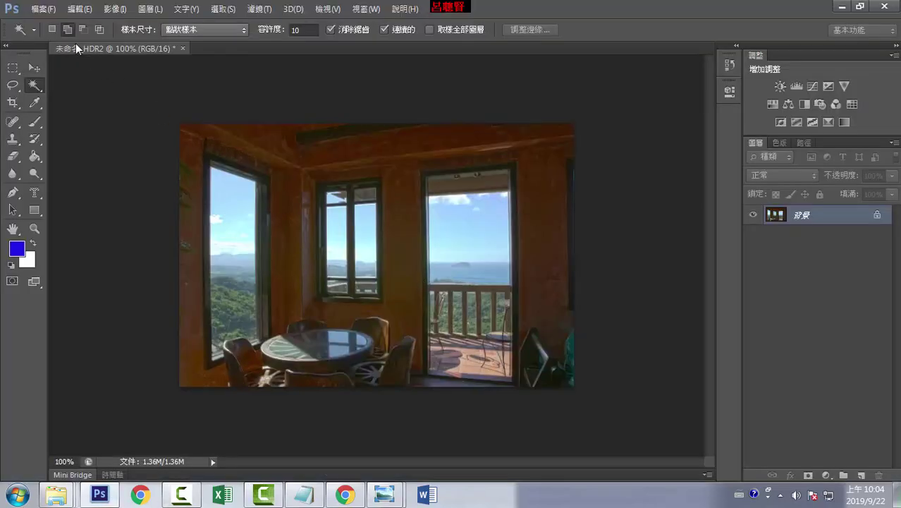
Step: Save the HDR image as JPEG 未命名_HDR2.jpg in the 08章 folder
{"action": "left_click", "coordinate": [44, 10]}
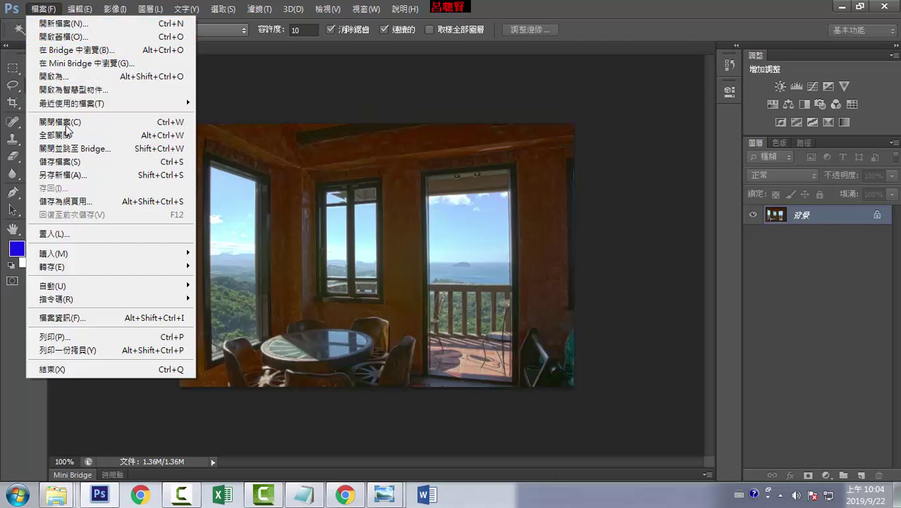
{"action": "left_click", "coordinate": [70, 175]}
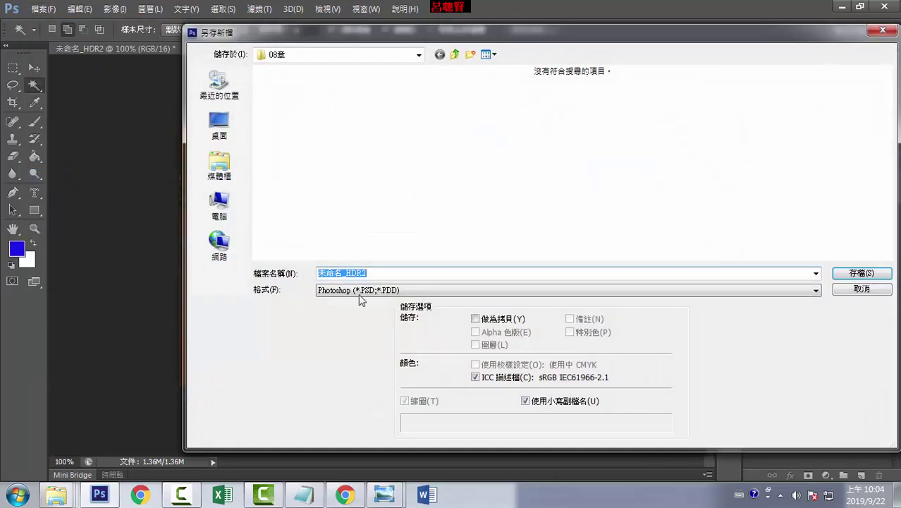
{"action": "left_click", "coordinate": [359, 292]}
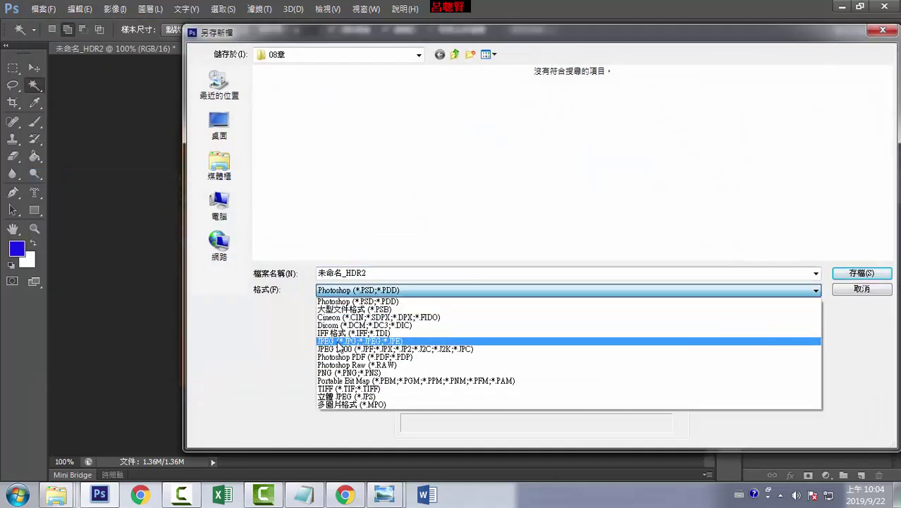
{"action": "left_click", "coordinate": [331, 342]}
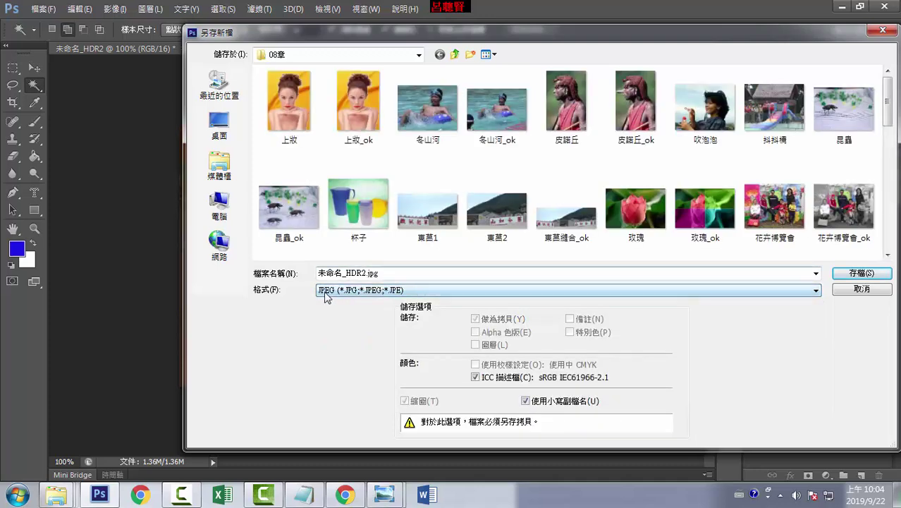